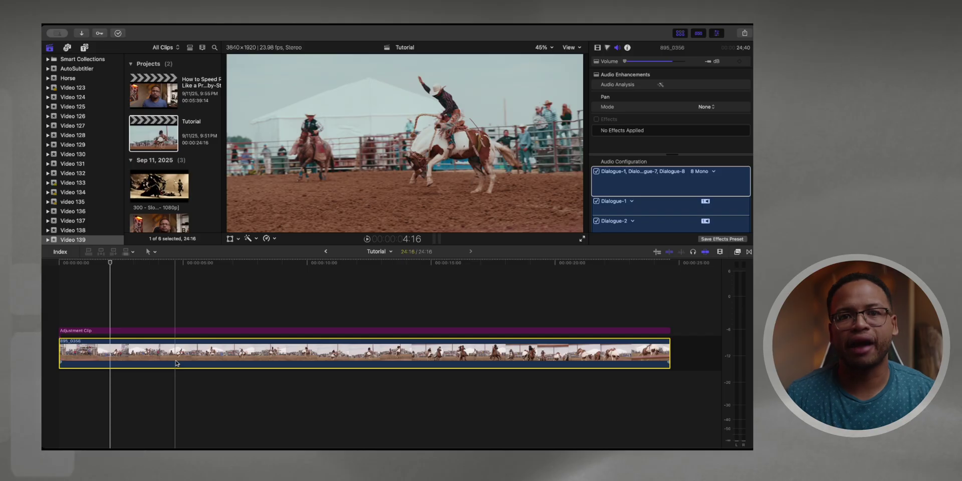
# Mark a short range on the rodeo clip with the Range tool and open the Retime Fast options.
pyautogui.press('r')
pyautogui.moveTo(182, 363); pyautogui.dragTo(246, 360)
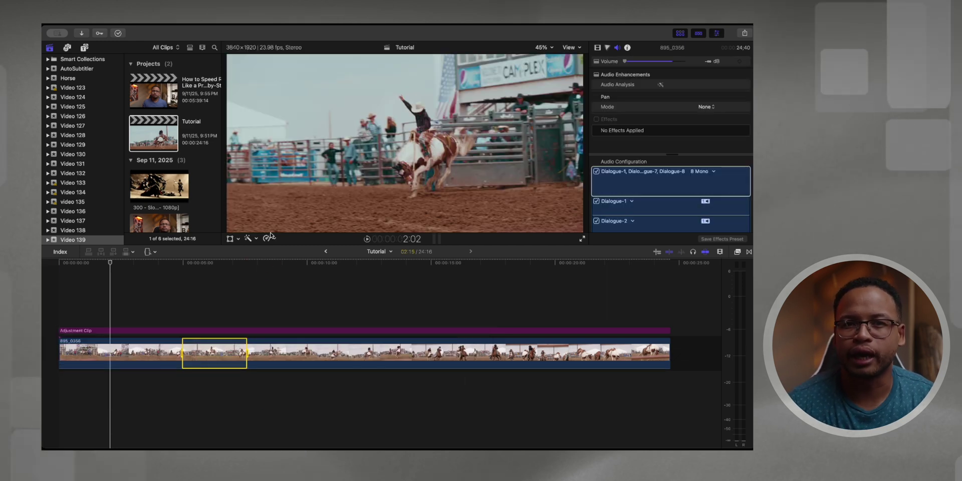
pyautogui.click(271, 237)
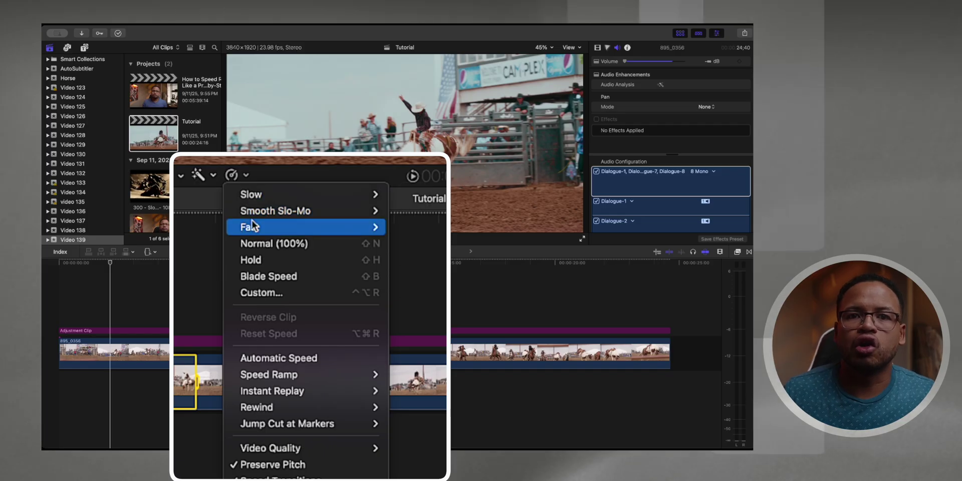
pyautogui.moveTo(253, 228)
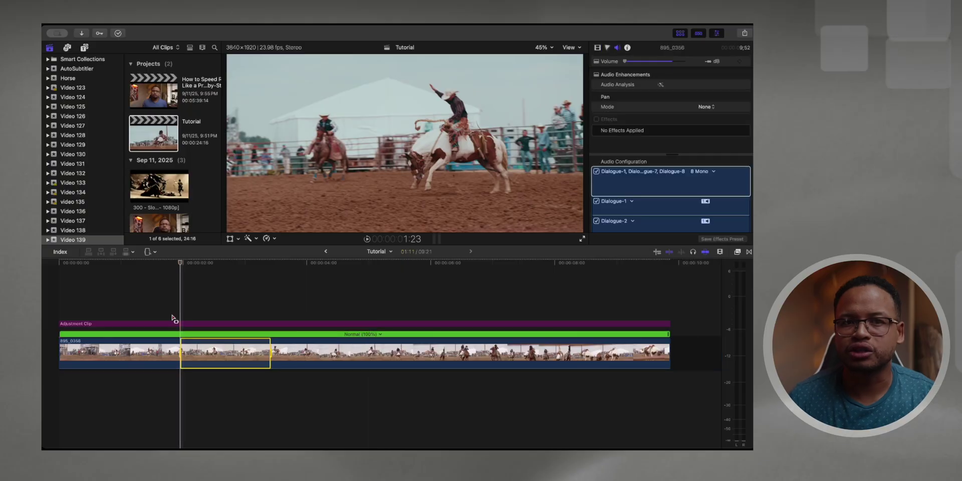
# Apply a Speed Ramp from 0% to the marked range, stepping through 13%, 39%, 63% and 84%.
pyautogui.click(273, 239)
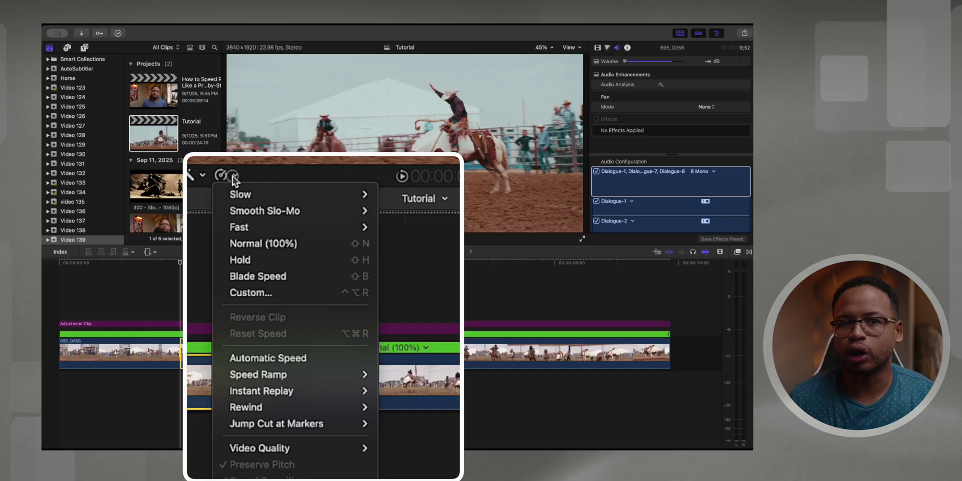
pyautogui.moveTo(308, 376)
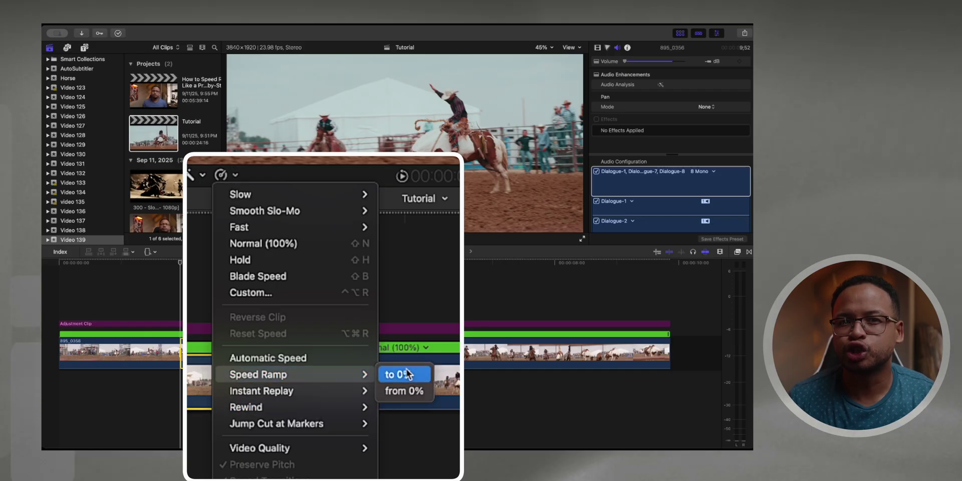
pyautogui.click(413, 396)
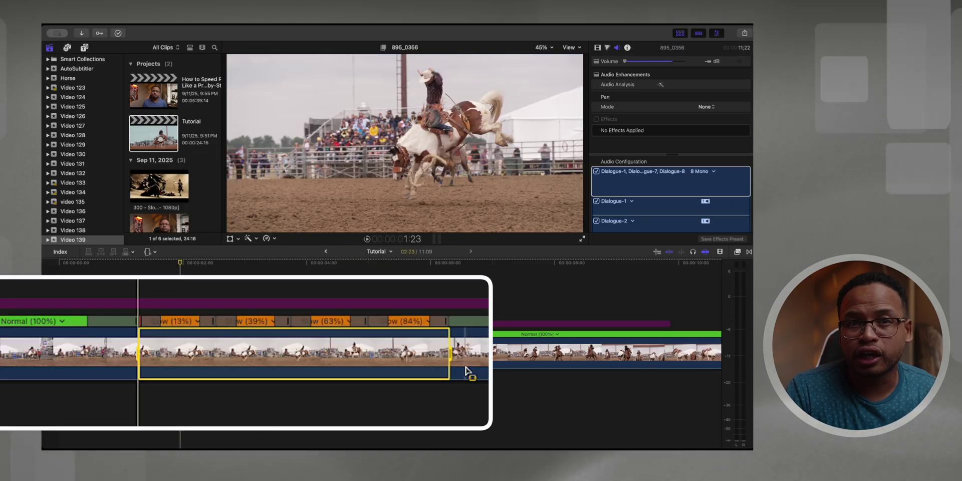
pyautogui.press('space')
pyautogui.press('super+shift+a')
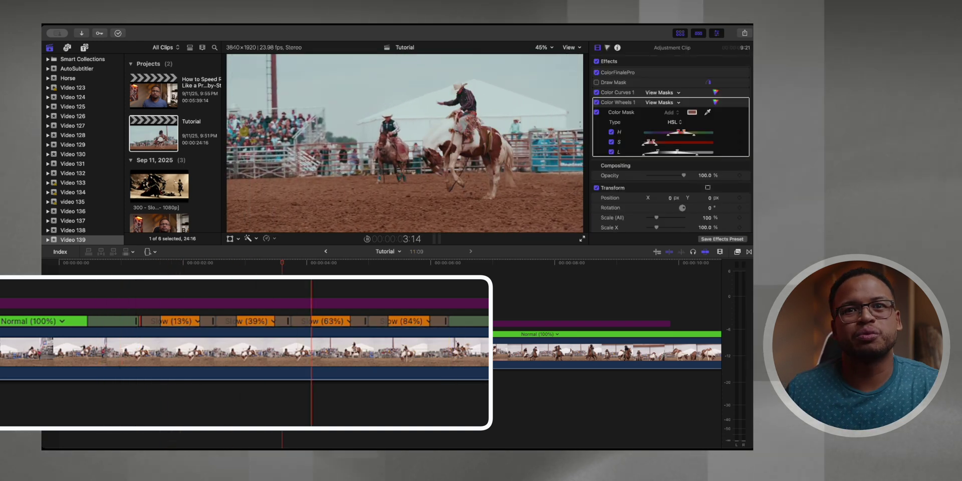
pyautogui.press('space')
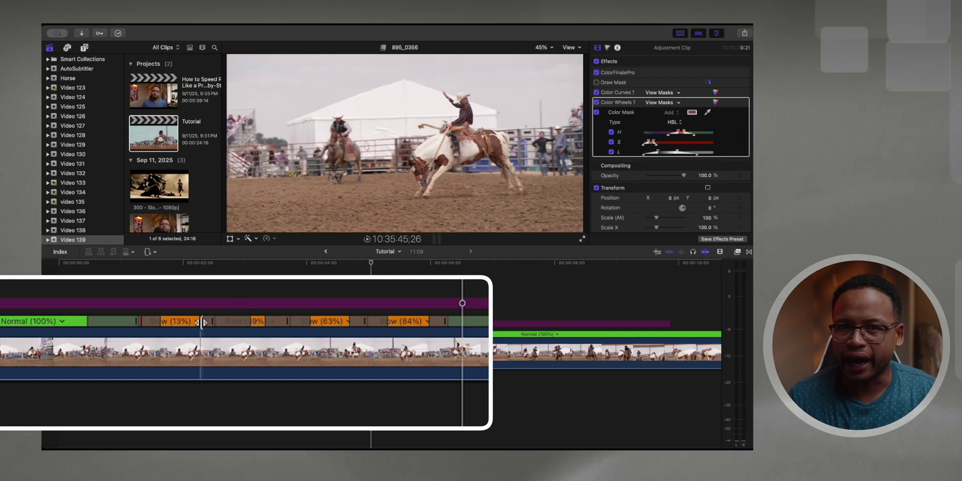
pyautogui.press('space')
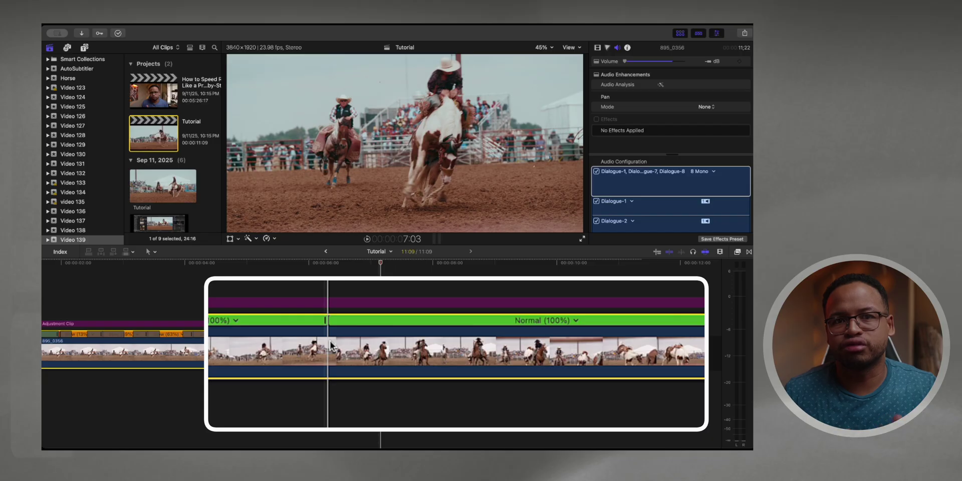
# Blade the rodeo clip's speed at two points to isolate a short section.
pyautogui.click(326, 342)
pyautogui.hotkey('shift', 'b')
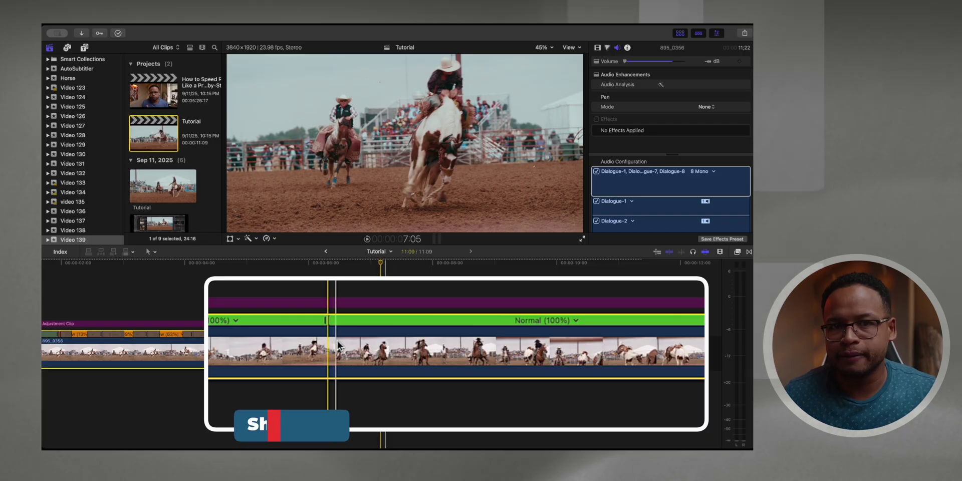
pyautogui.click(384, 345)
pyautogui.hotkey('shift', 'b')
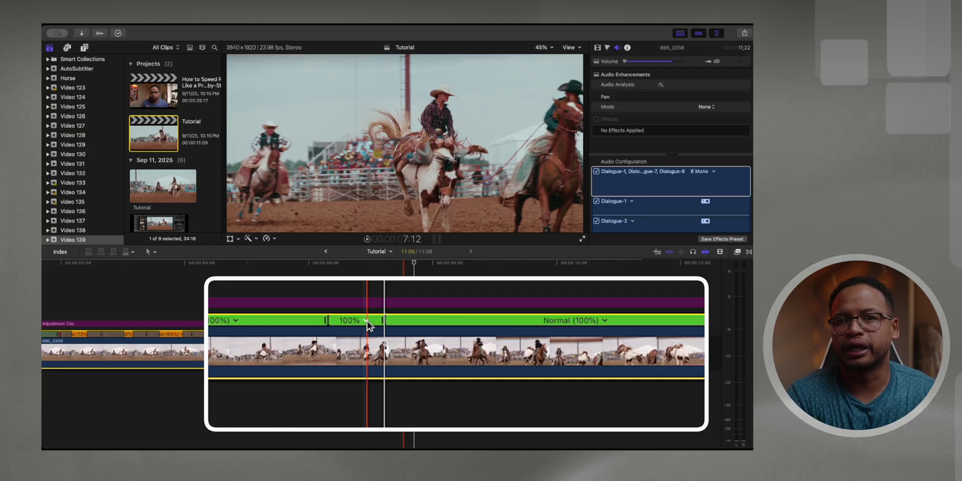
# Give the short section a Custom Speed, replacing the 100 rate with 3.
pyautogui.press('alt+super+r')
pyautogui.press('super+equal')
pyautogui.press('super+equal')
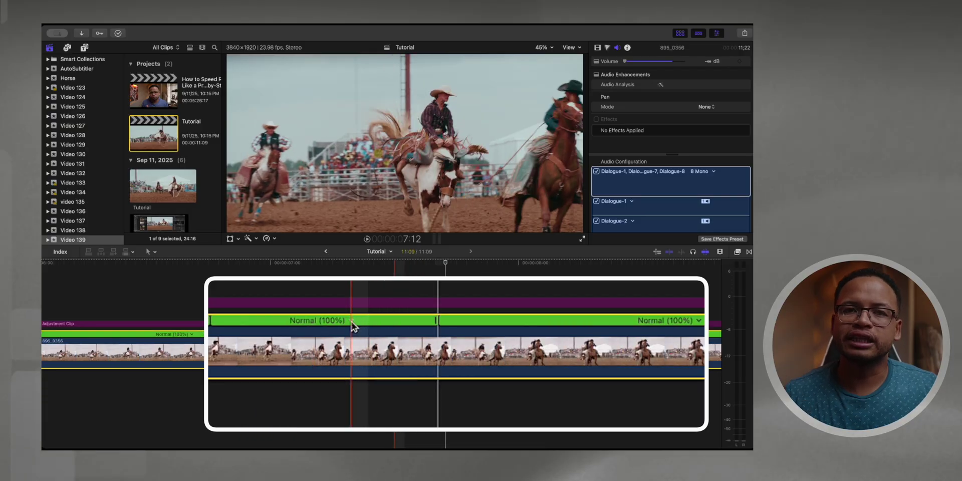
pyautogui.click(351, 321)
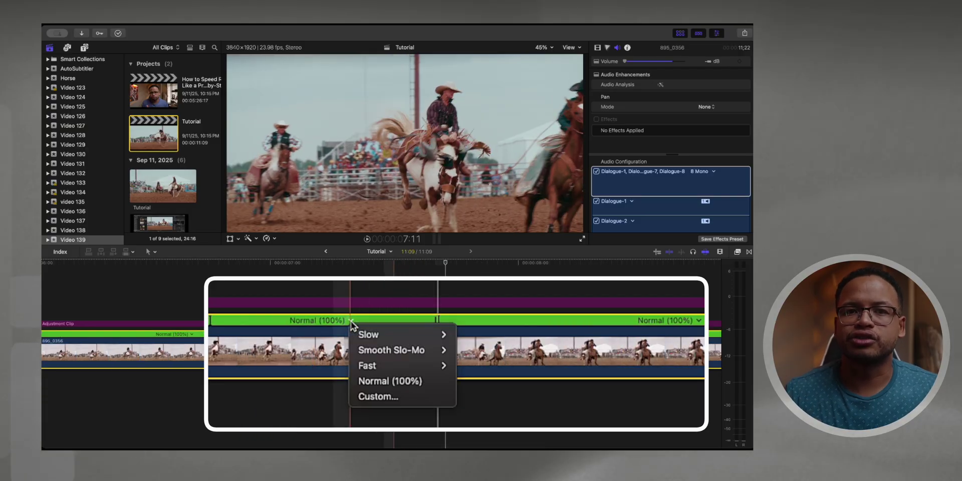
pyautogui.click(375, 394)
pyautogui.doubleClick(458, 279)
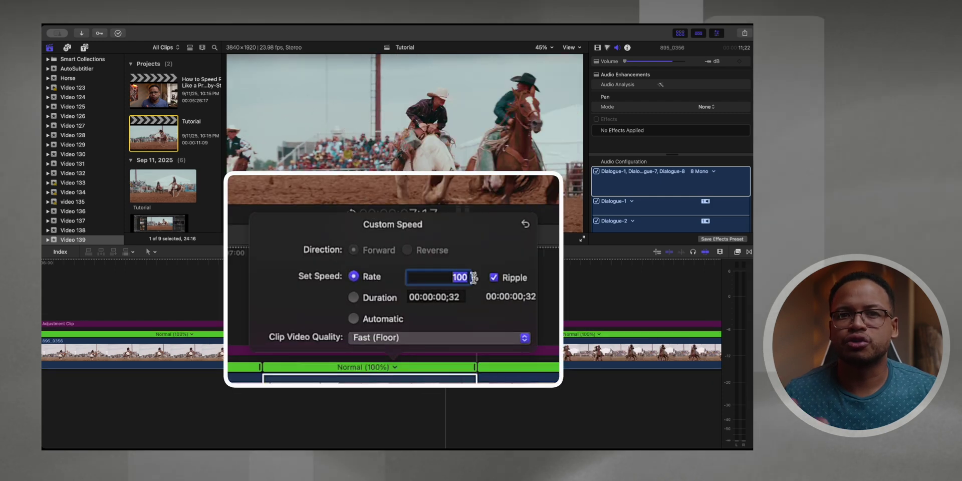
pyautogui.write('3')
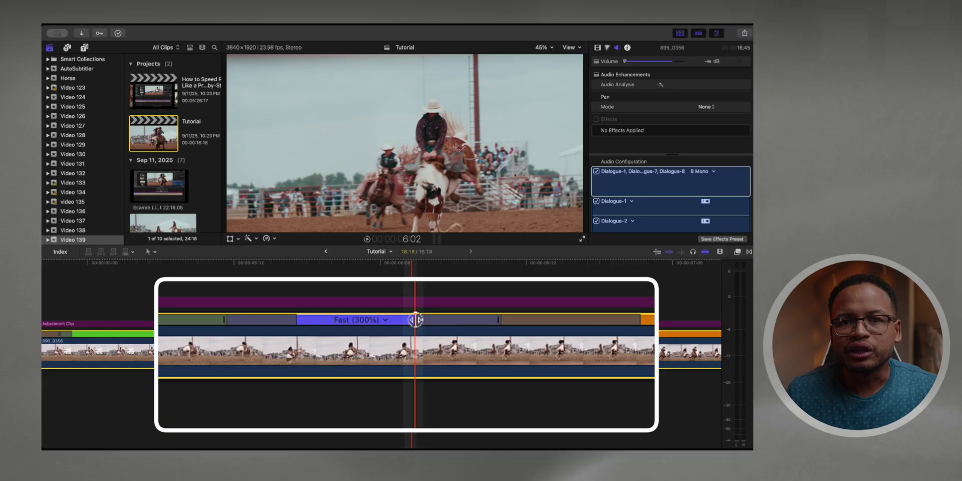
# Lengthen the Fast (300%) section by dragging its end retime handle, then adjust the next segment.
pyautogui.moveTo(414, 319)
pyautogui.mouseDown()
pyautogui.moveTo(406, 319)
pyautogui.moveTo(430, 320)
pyautogui.moveTo(392, 322)
pyautogui.moveTo(426, 320)
pyautogui.mouseUp()
pyautogui.moveTo(626, 310); pyautogui.dragTo(621, 329)
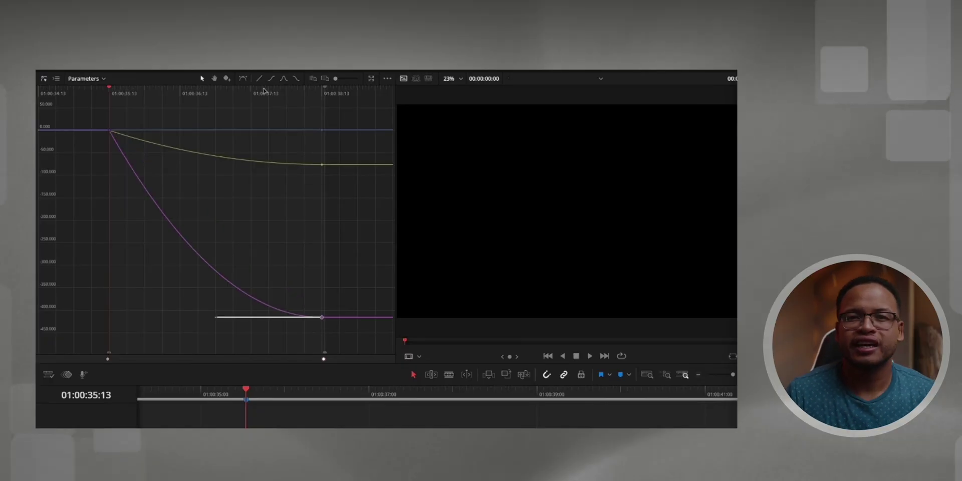
# Raise the Position Y keyframe's left Bezier handle to ease the curve into it.
pyautogui.moveTo(217, 317); pyautogui.dragTo(226, 306)
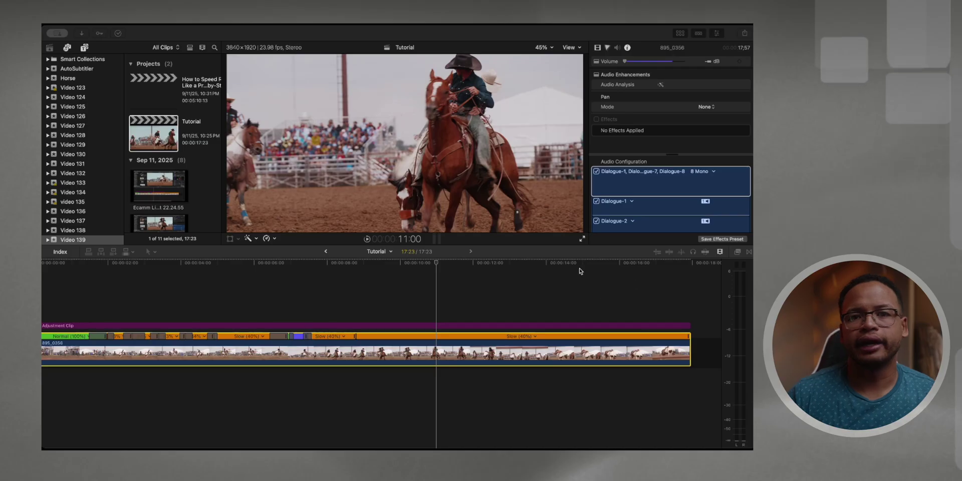
# Set retime video quality to Best (Machine Learning) and apply 25% Smooth Slo-Mo to the section.
pyautogui.click(266, 239)
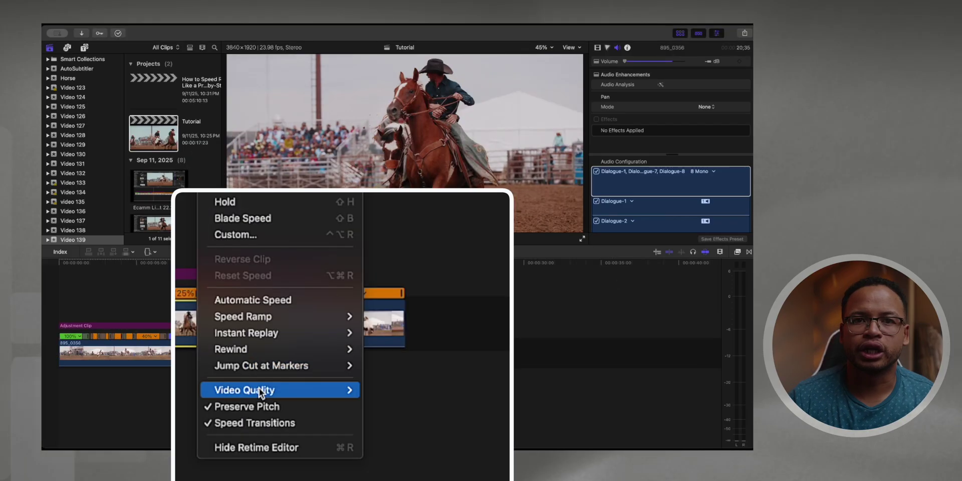
pyautogui.moveTo(259, 388)
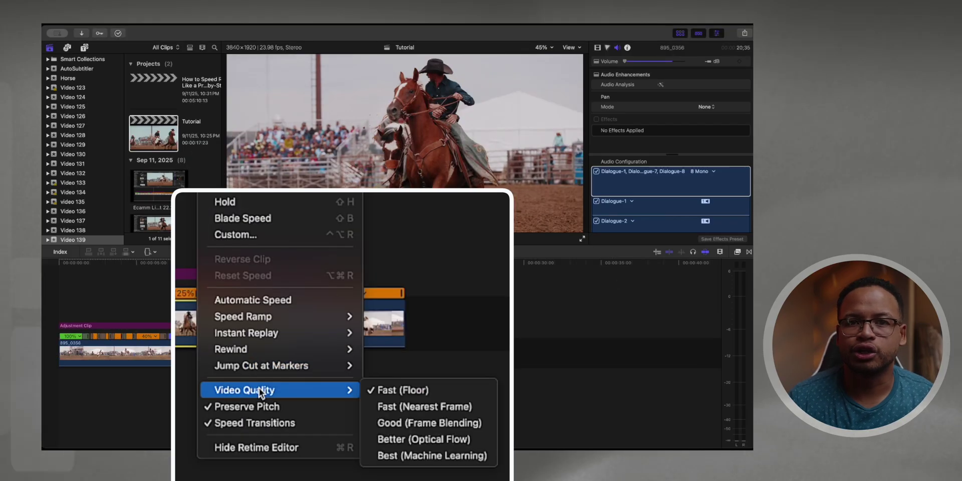
pyautogui.click(391, 455)
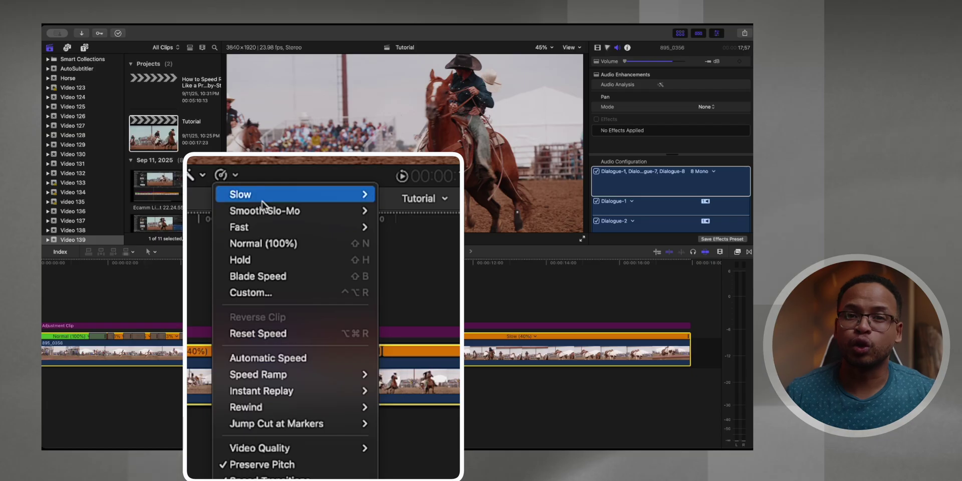
pyautogui.moveTo(263, 210)
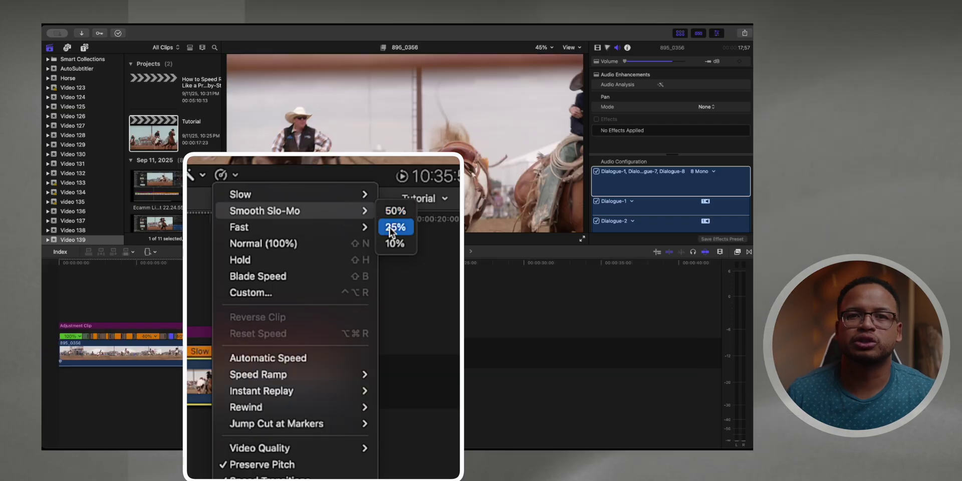
pyautogui.click(390, 229)
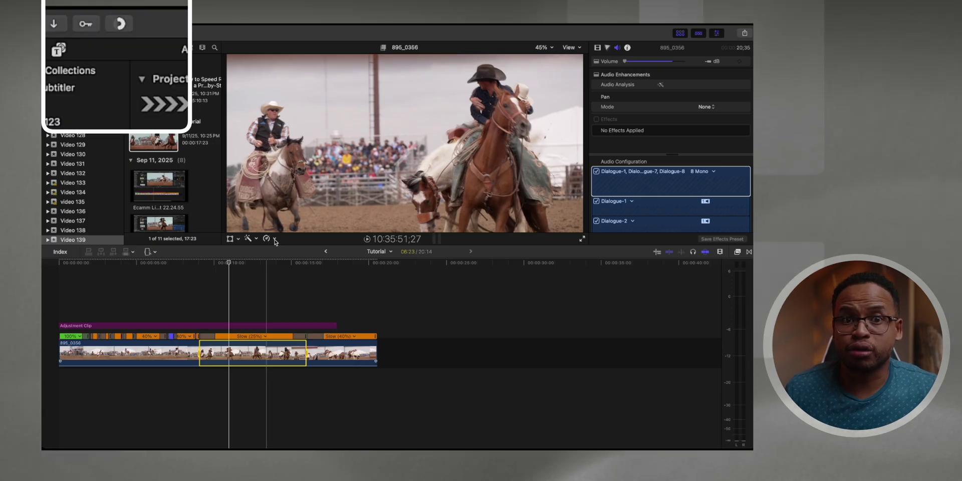
# Review the Retime options, play back the retimed clip, and show the Share export destinations.
pyautogui.click(275, 239)
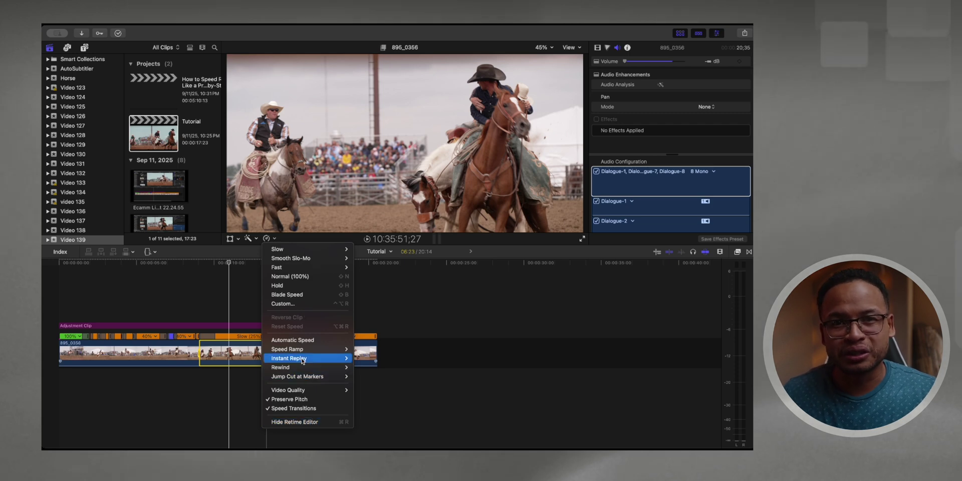
pyautogui.moveTo(311, 380)
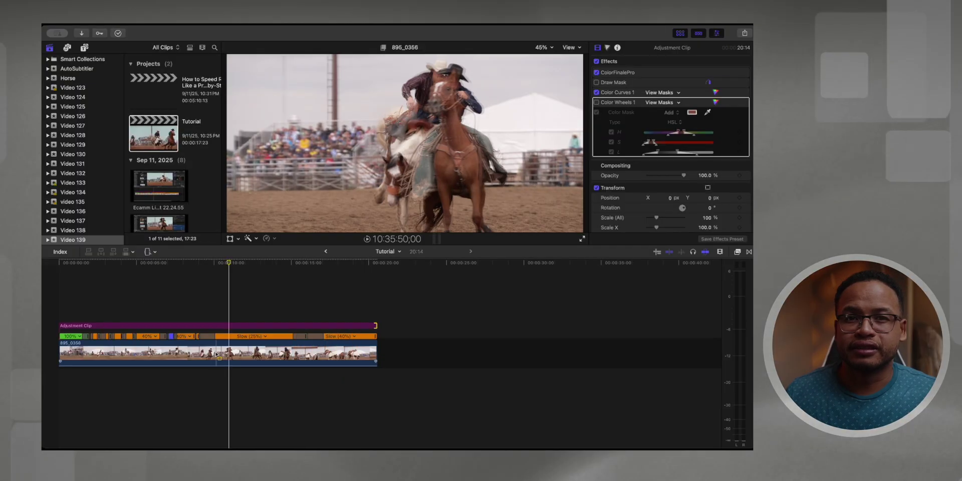
pyautogui.click(746, 33)
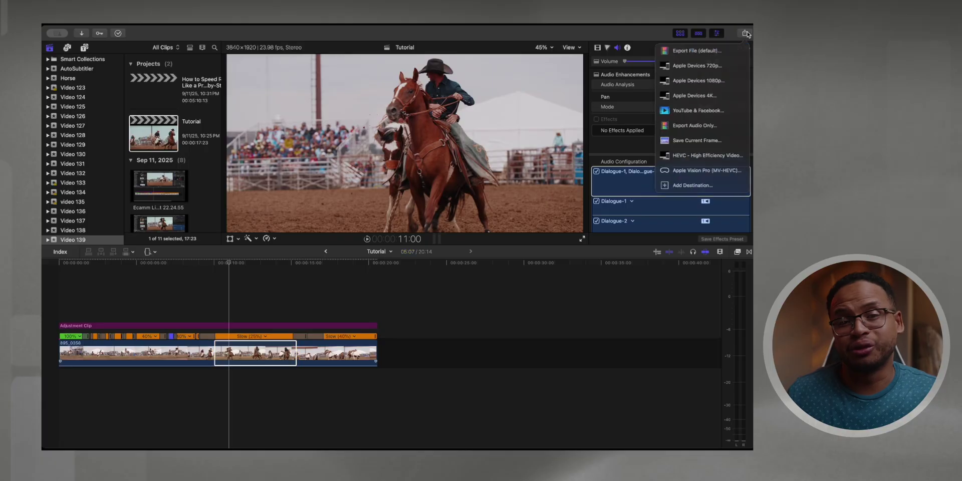
# Choose Export File (default) from the Share menu.
pyautogui.click(679, 51)
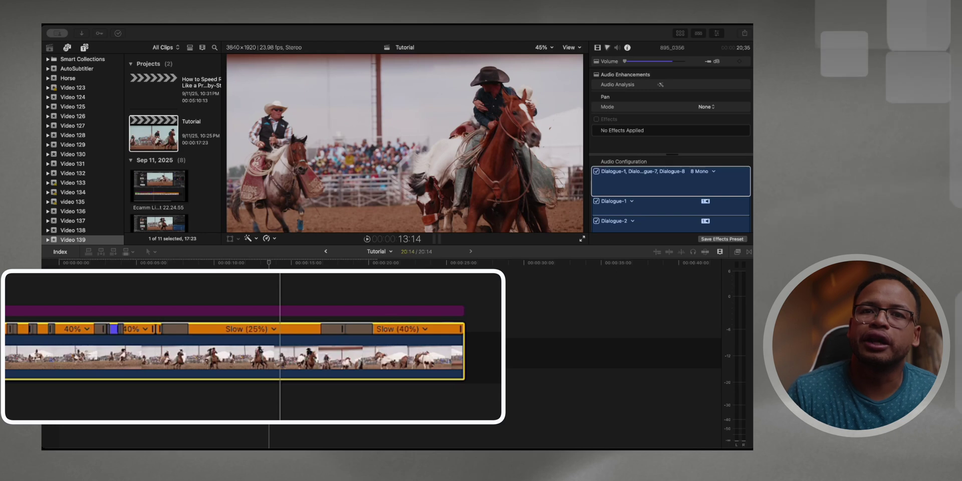
# Copy the Super/Natural Main Title video's share link from YouTube.
pyautogui.click(274, 328)
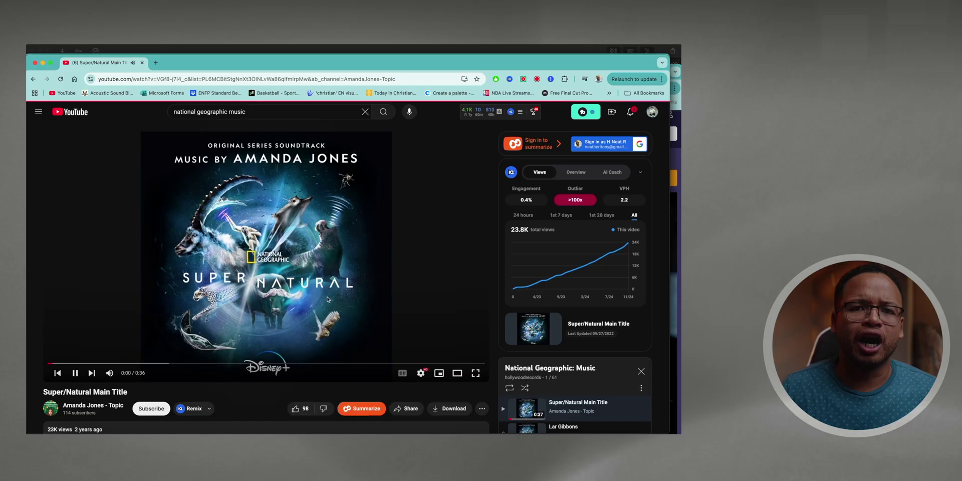
pyautogui.scroll(-2, 390, 346)
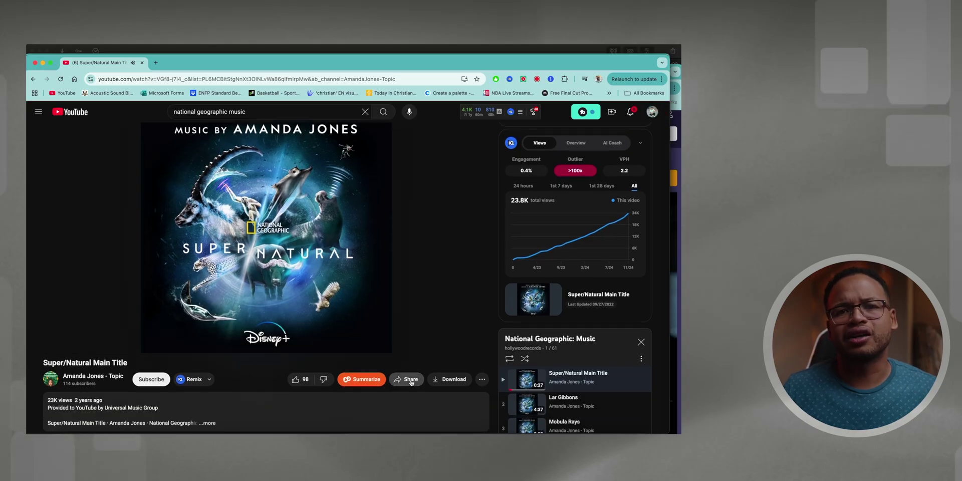
pyautogui.click(411, 380)
pyautogui.click(421, 304)
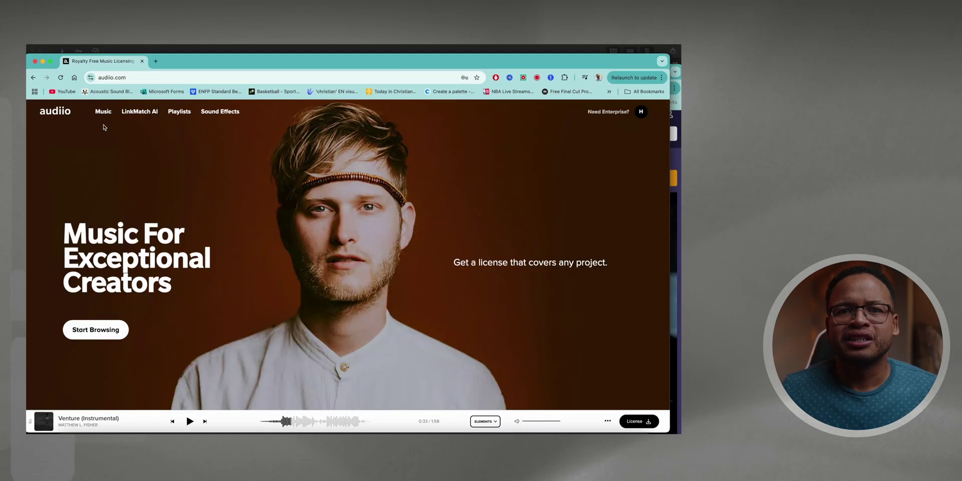
# Paste the copied YouTube link into Audiio's LinkMatch AI and search for matching songs.
pyautogui.click(149, 113)
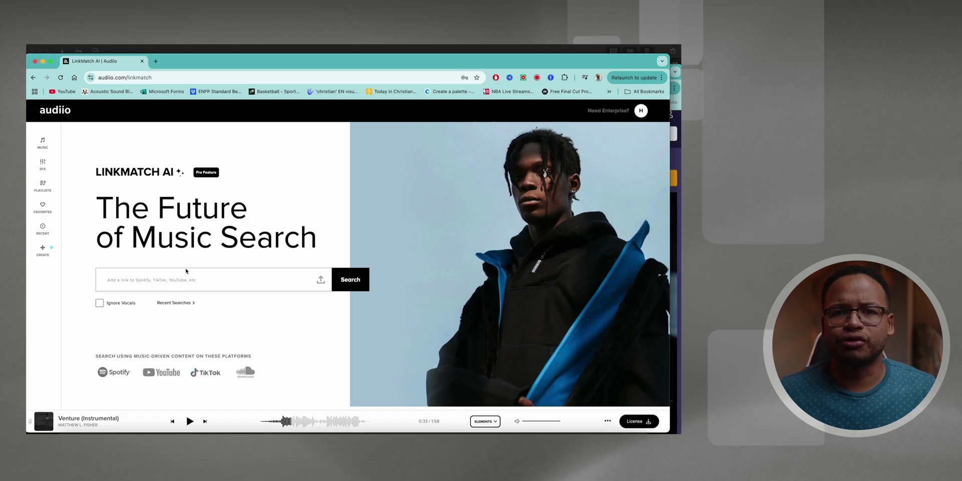
pyautogui.click(177, 281)
pyautogui.rightClick(178, 283)
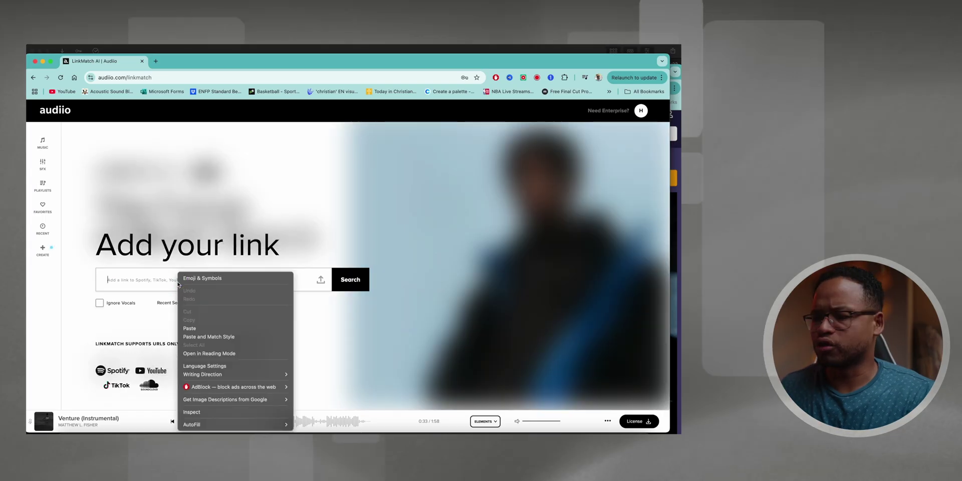
pyautogui.click(191, 329)
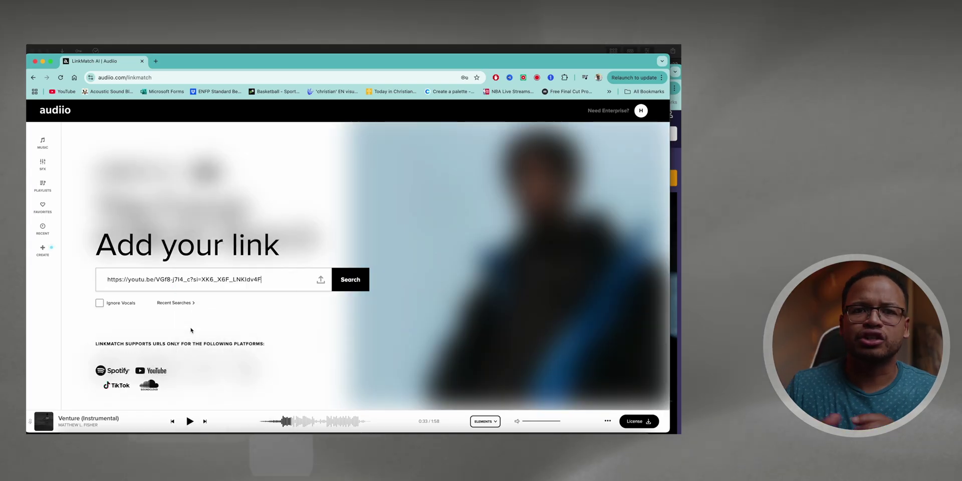
pyautogui.click(351, 282)
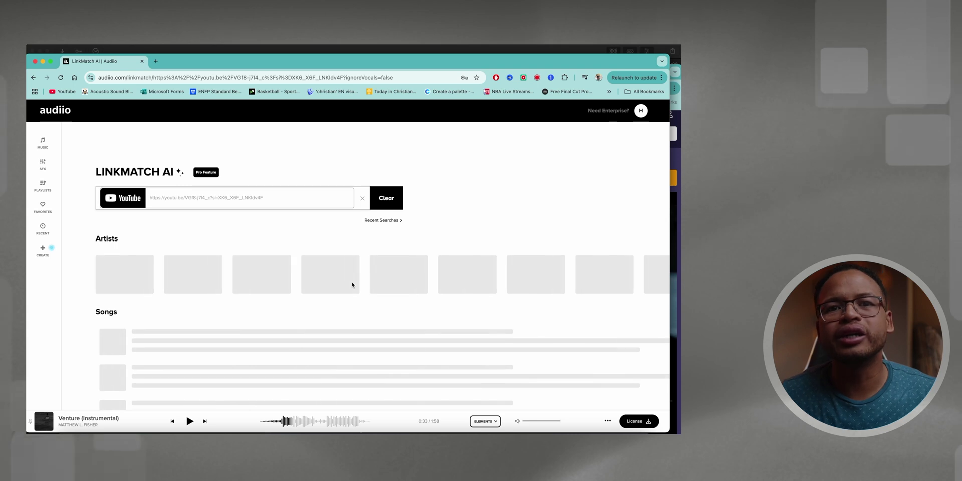
# Scroll down to the Creator, Pro and Lifetime Music pricing plans.
pyautogui.scroll(-5, 363, 312)
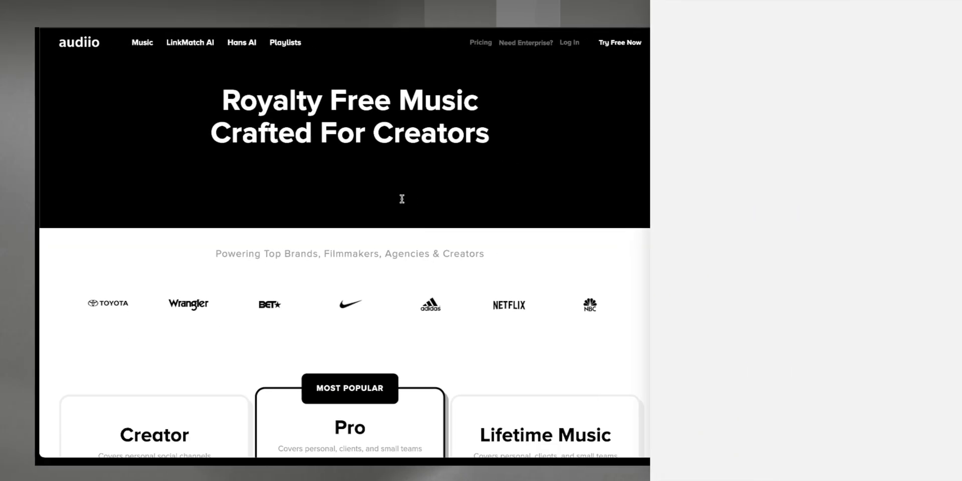
pyautogui.scroll(-5, 400, 198)
pyautogui.scroll(-2, 321, 201)
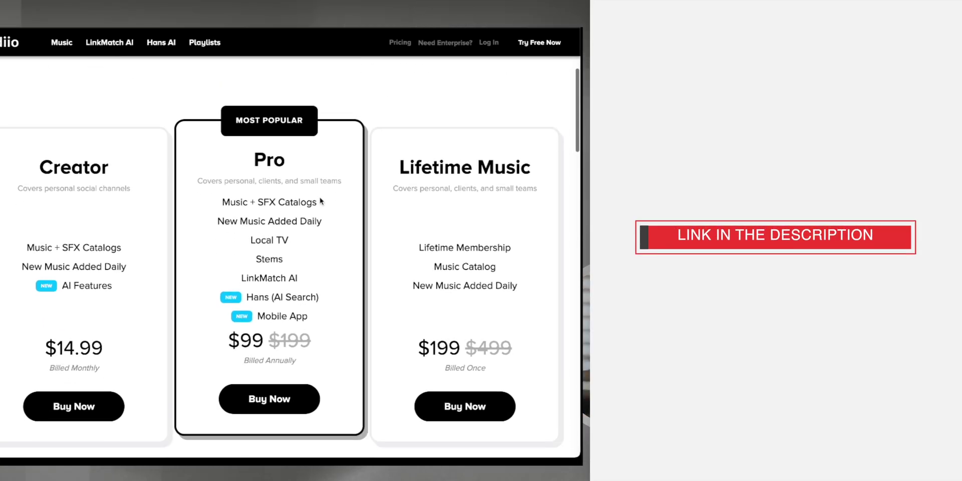